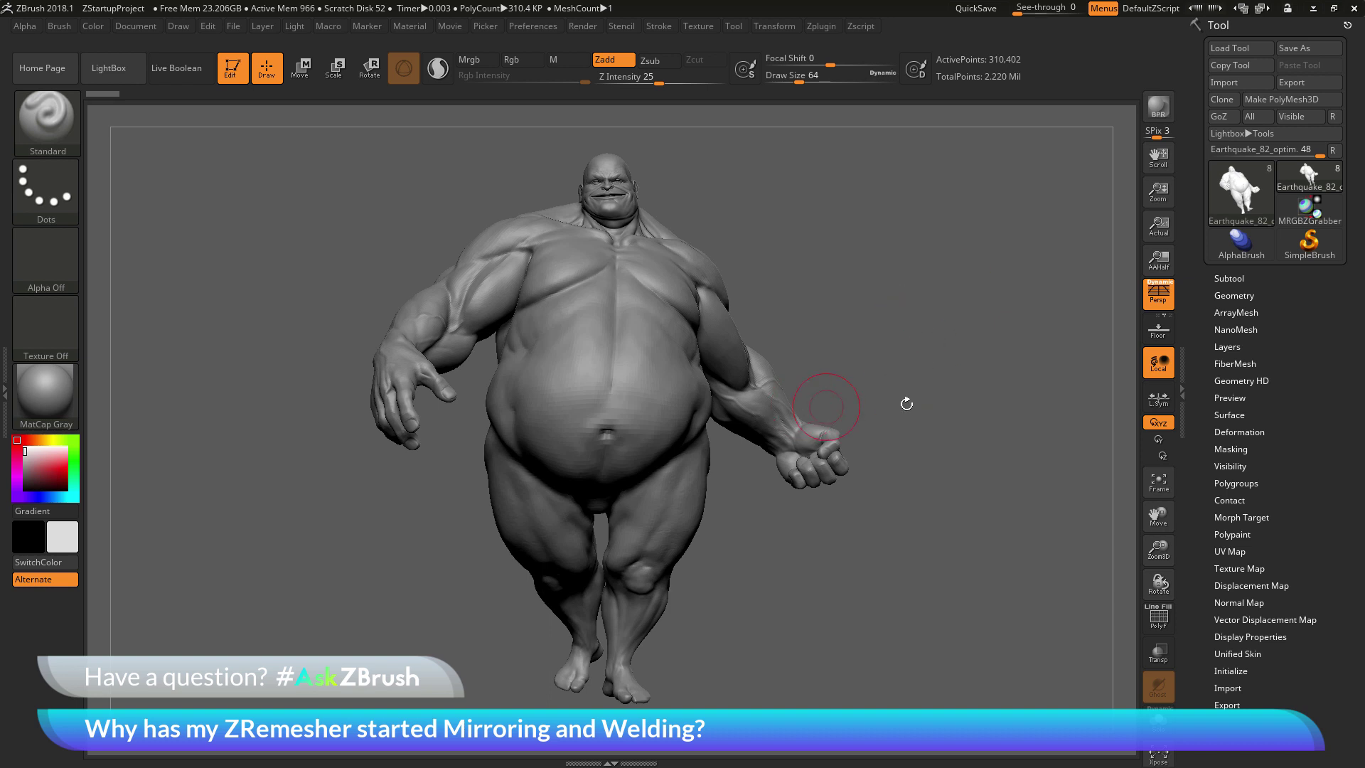
# Run ZRemesher on the heavyset figure from Tool > Geometry at Target Polygons Count 5
pyautogui.moveTo(951, 347)
pyautogui.mouseDown()
pyautogui.moveTo(911, 365)
pyautogui.moveTo(943, 347)
pyautogui.mouseUp()
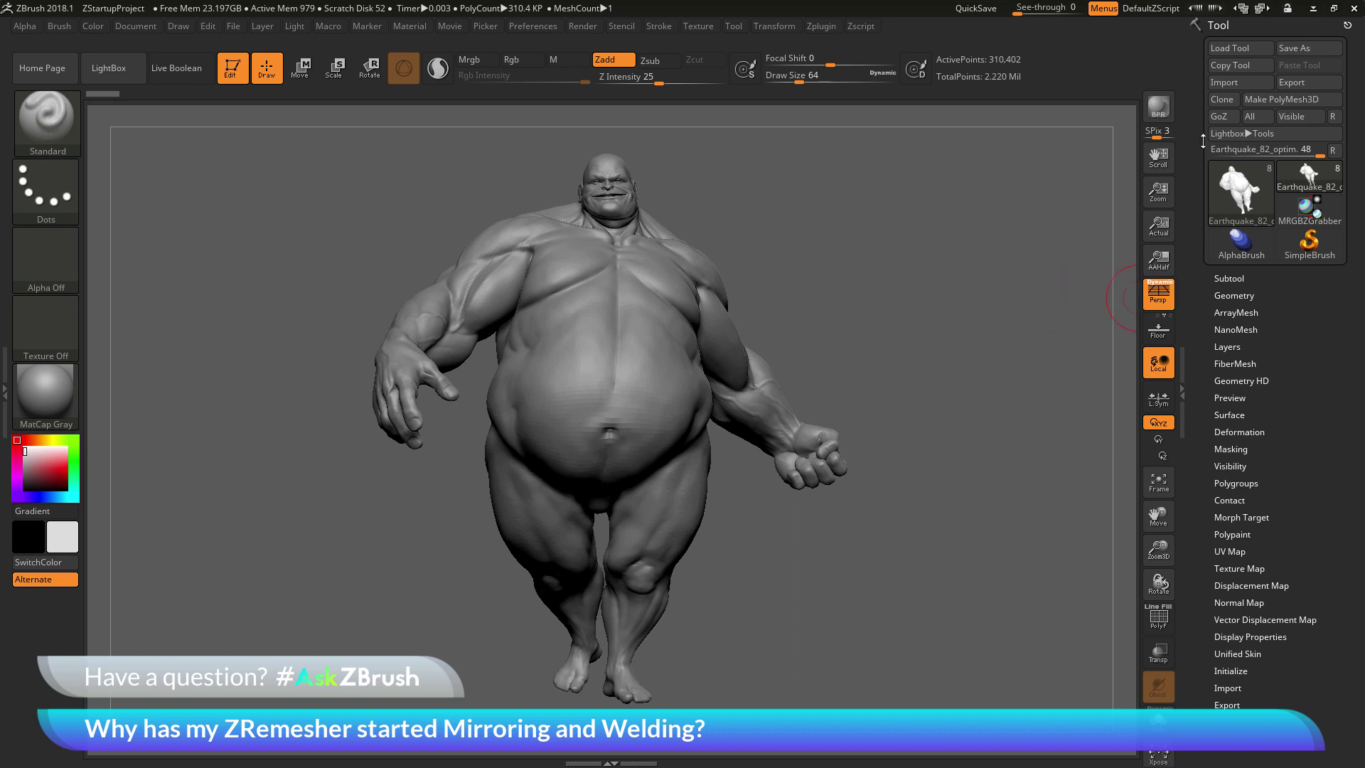
pyautogui.click(1234, 295)
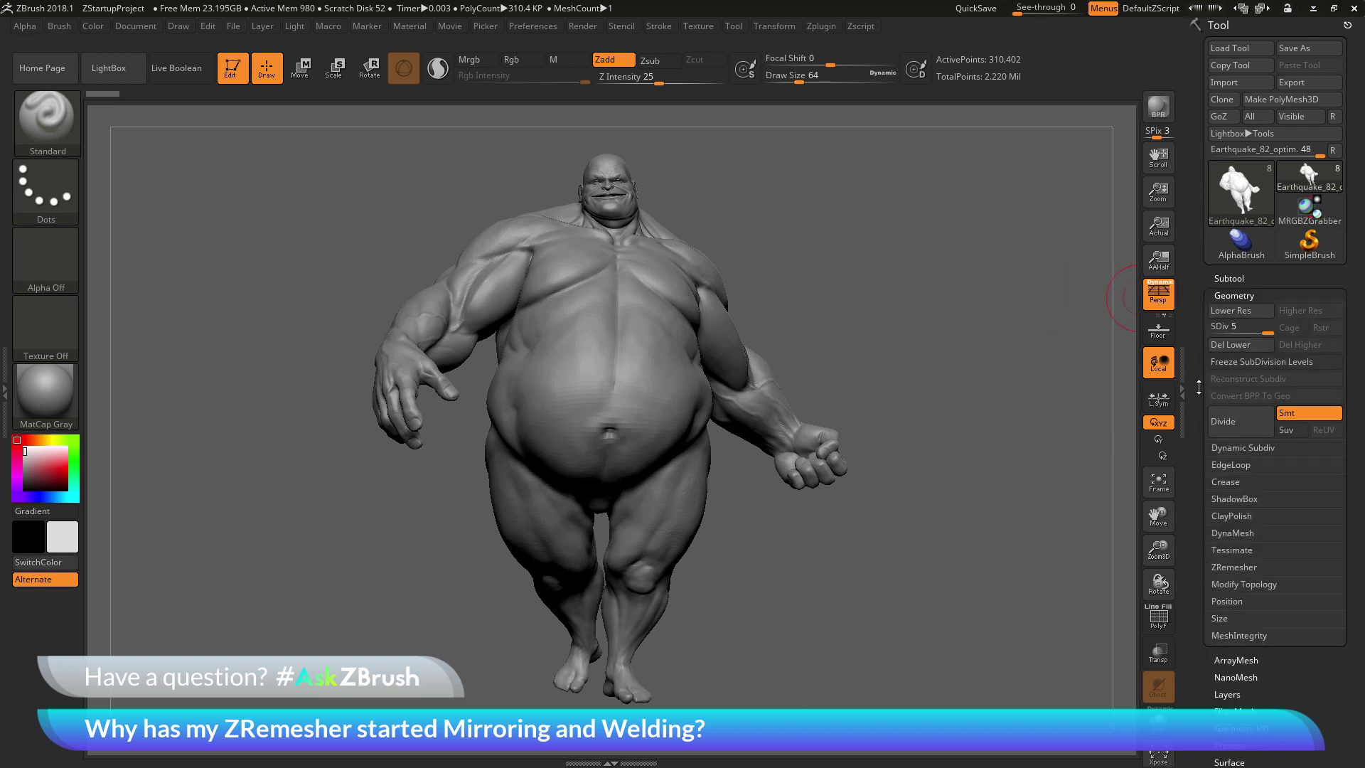
pyautogui.scroll(-3, 1199, 386)
pyautogui.click(1234, 417)
pyautogui.scroll(-2, 1234, 416)
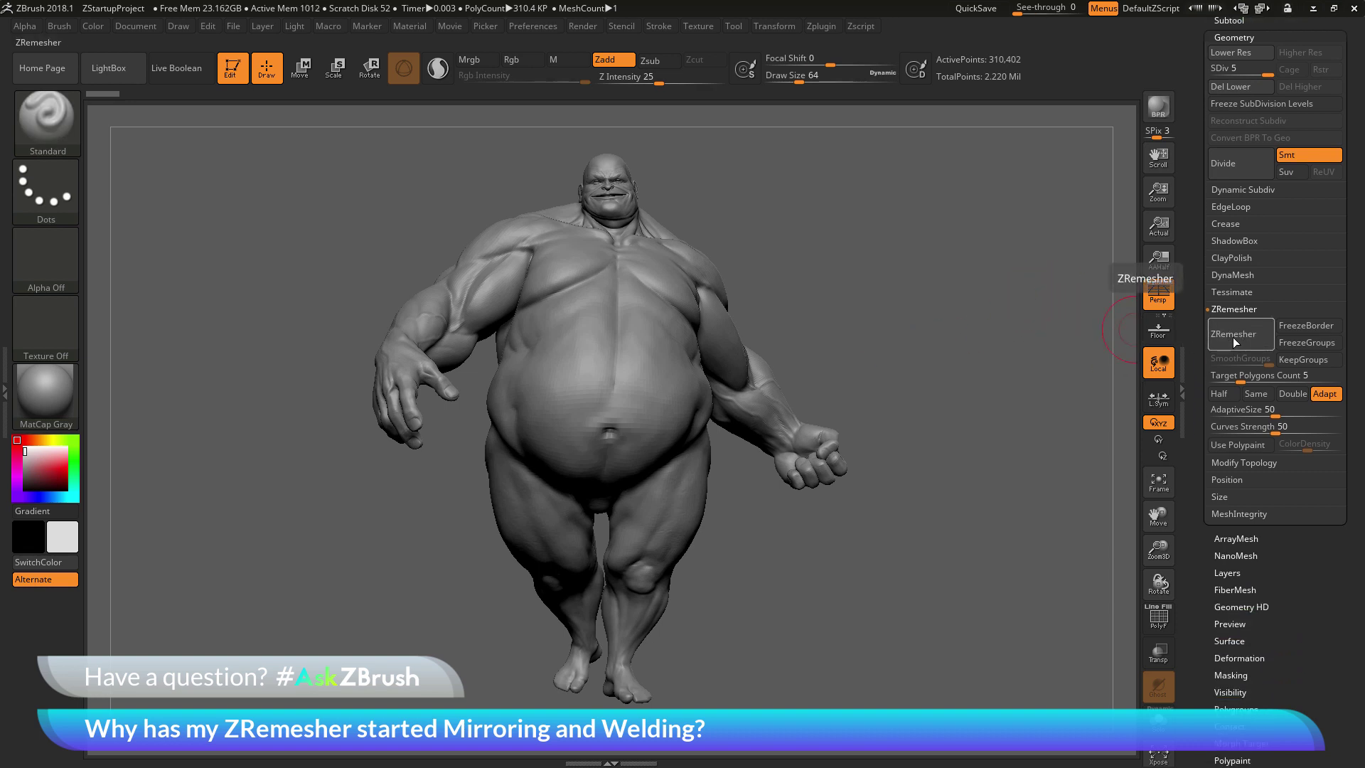
pyautogui.click(1233, 337)
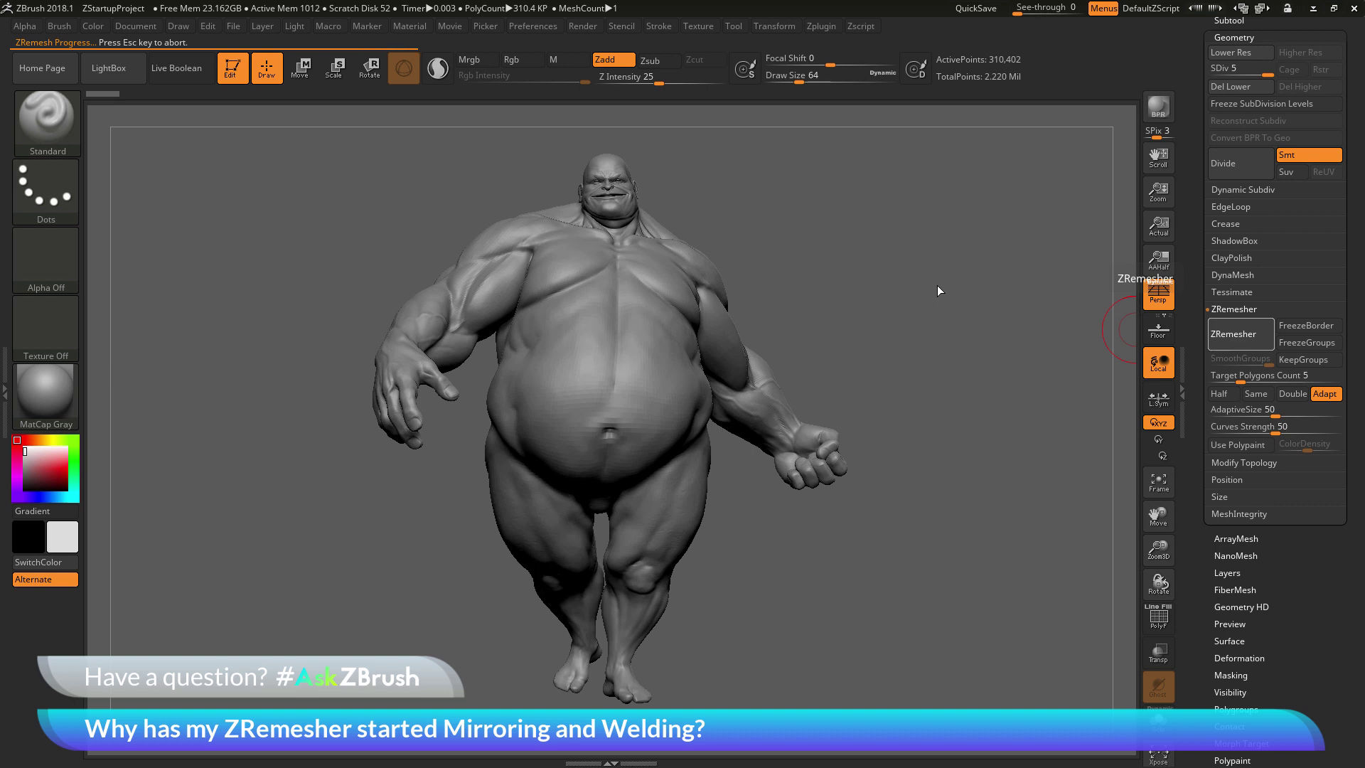
# Inspect the mirrored remesh with the PolyF wireframe, then undo back to the 310,402-point sculpt
pyautogui.moveTo(985, 327)
pyautogui.mouseDown()
pyautogui.moveTo(1005, 317)
pyautogui.moveTo(946, 356)
pyautogui.moveTo(1041, 363)
pyautogui.moveTo(949, 363)
pyautogui.moveTo(987, 394)
pyautogui.moveTo(987, 475)
pyautogui.moveTo(993, 365)
pyautogui.mouseUp()
pyautogui.click(1158, 617)
pyautogui.moveTo(954, 494); pyautogui.dragTo(924, 506)
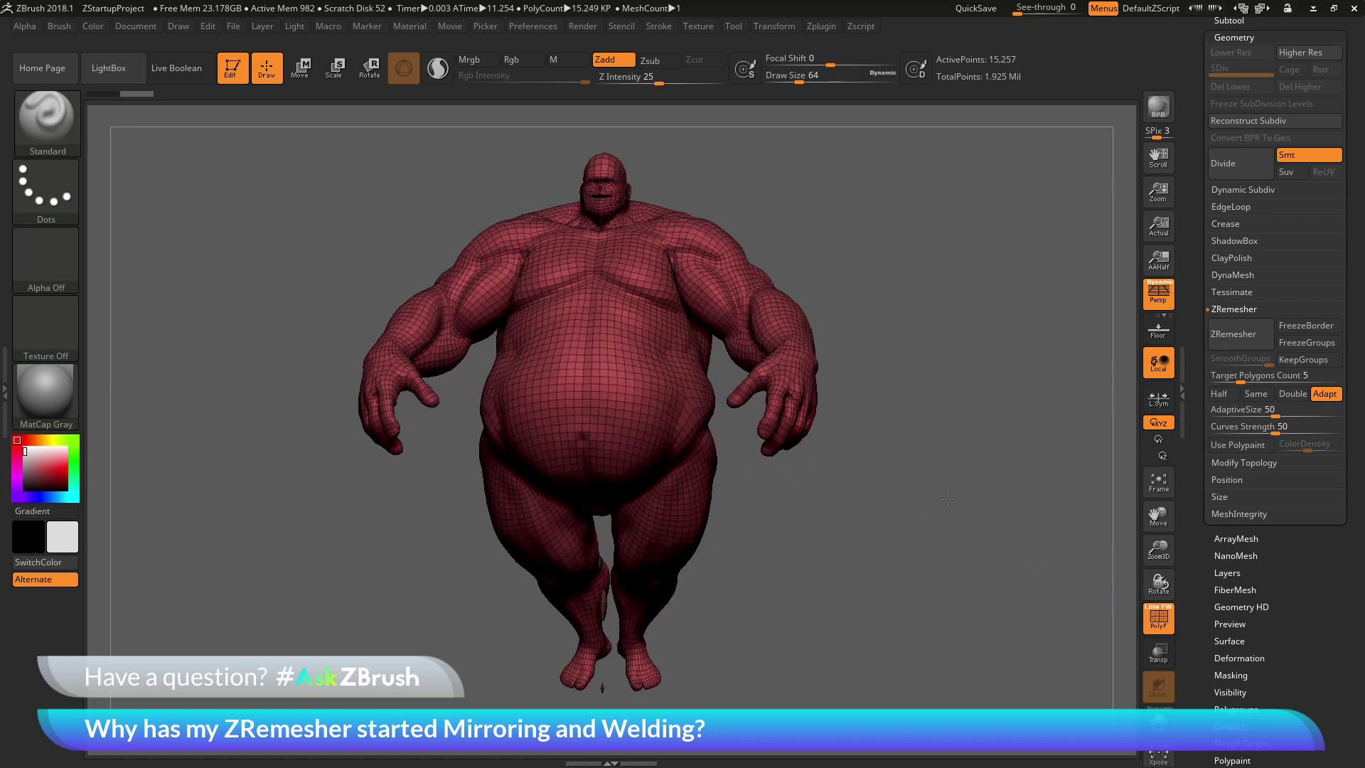
pyautogui.click(1158, 617)
pyautogui.moveTo(933, 396)
pyautogui.mouseDown()
pyautogui.moveTo(976, 412)
pyautogui.moveTo(951, 377)
pyautogui.mouseUp()
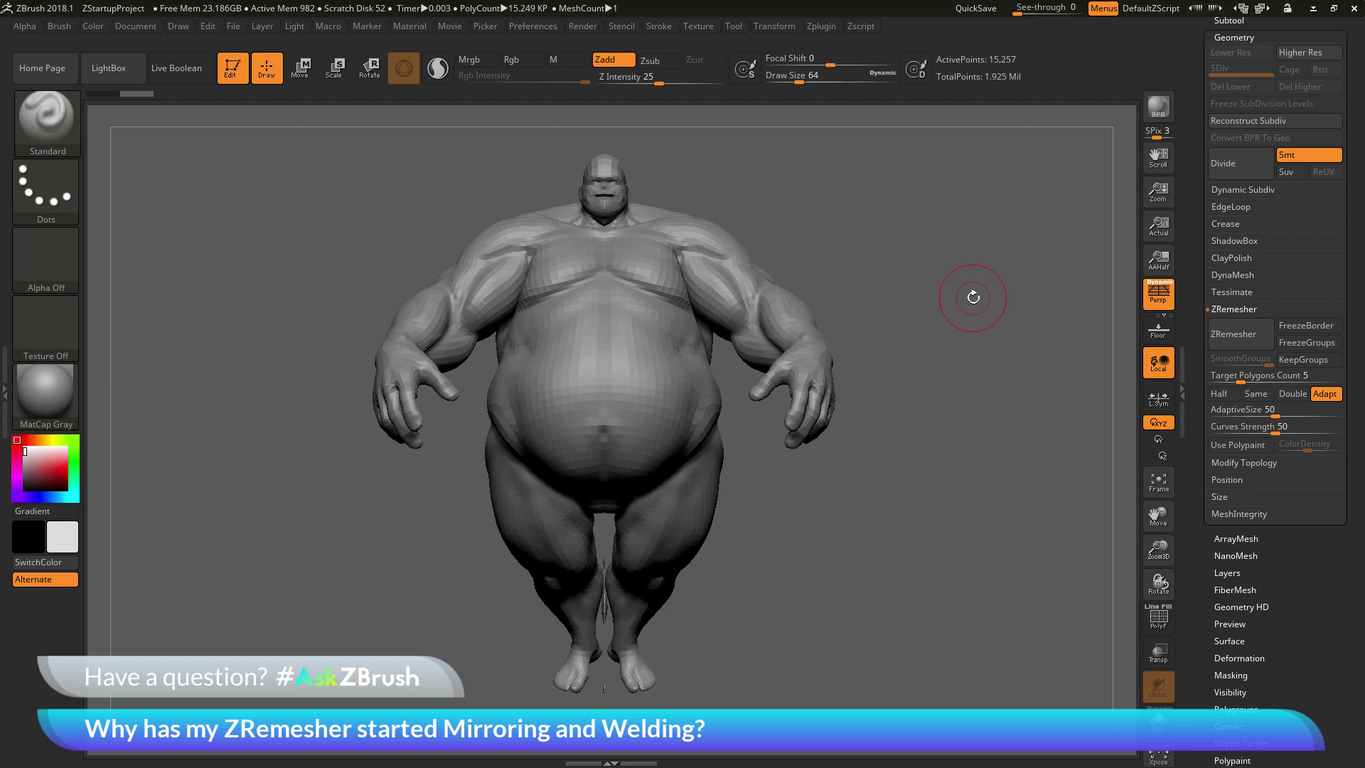
pyautogui.moveTo(965, 296); pyautogui.dragTo(700, 231)
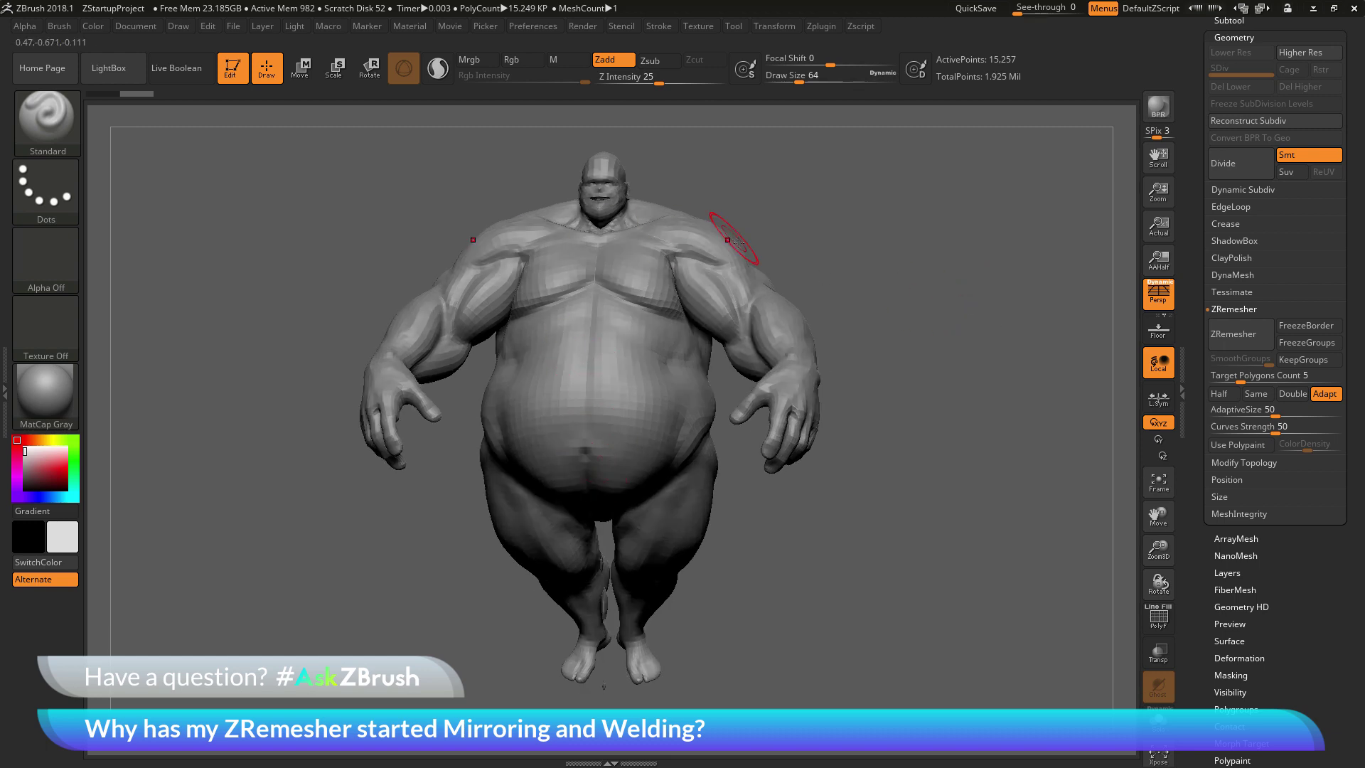
pyautogui.moveTo(932, 351); pyautogui.dragTo(931, 339)
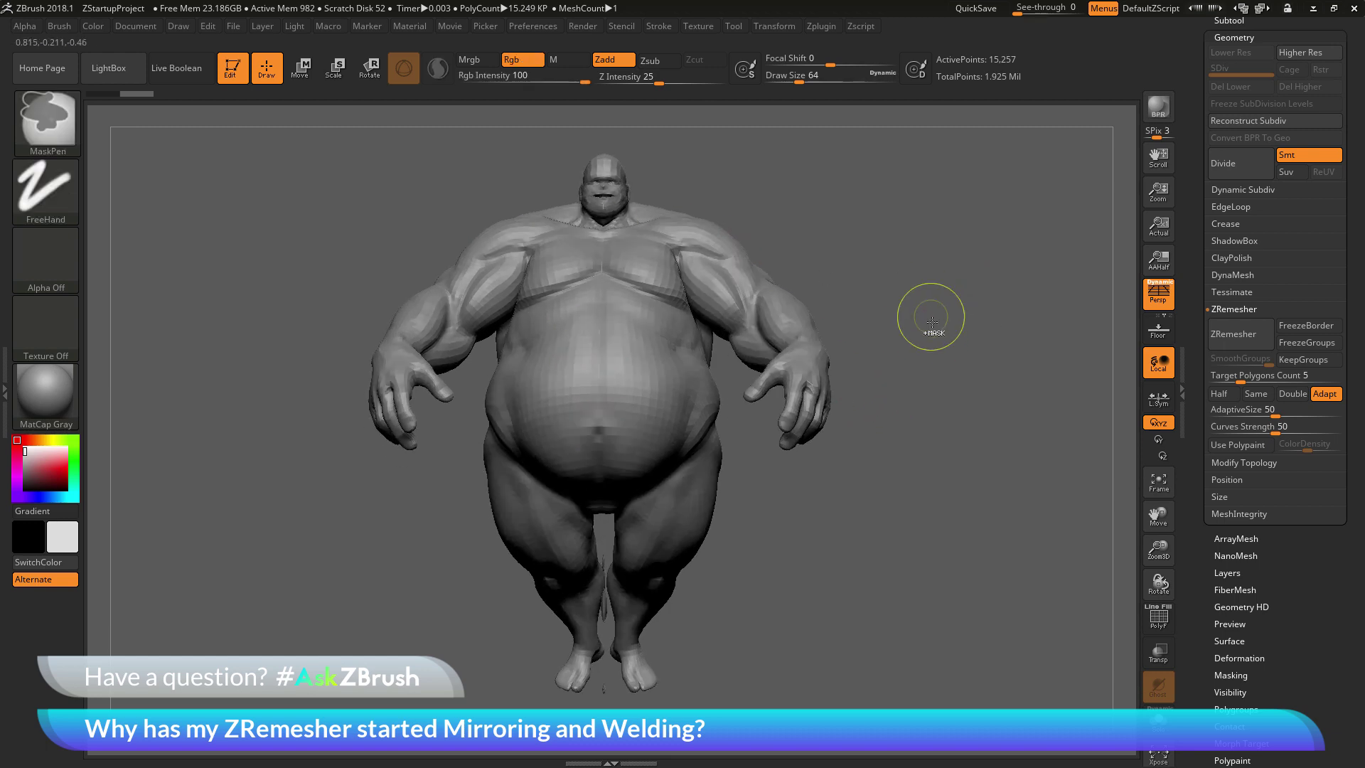
pyautogui.press('d')
pyautogui.press('d')
pyautogui.press('d')
pyautogui.press('d')
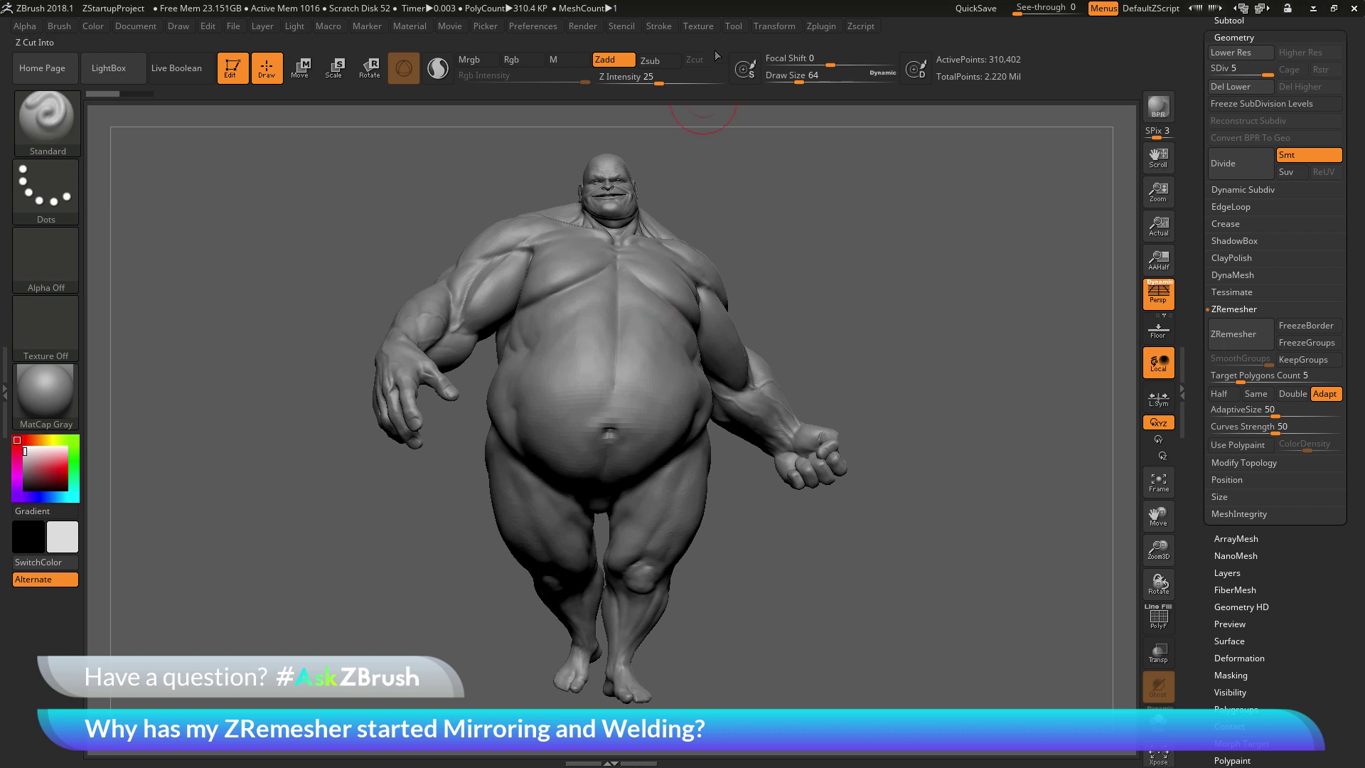
# Switch off Activate Symmetry in the Transform menu
pyautogui.click(773, 25)
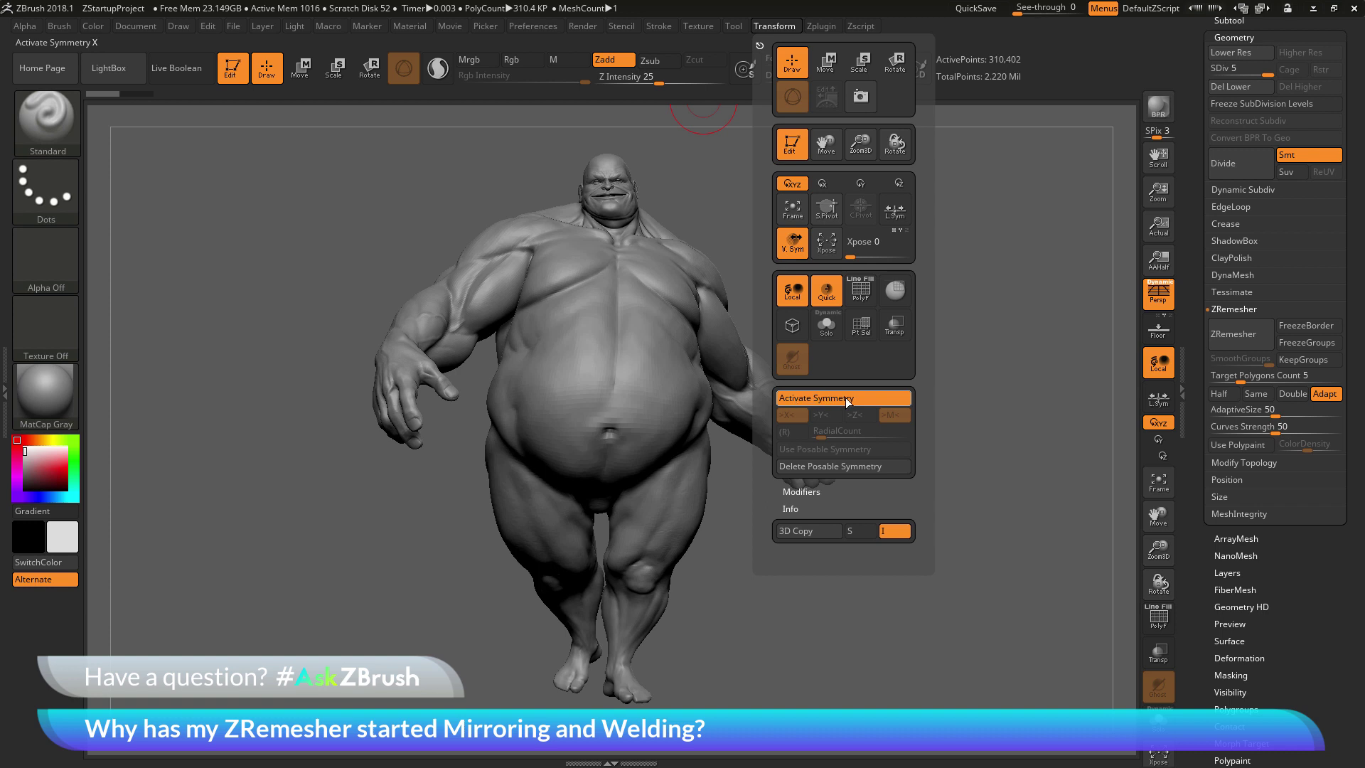
pyautogui.click(793, 397)
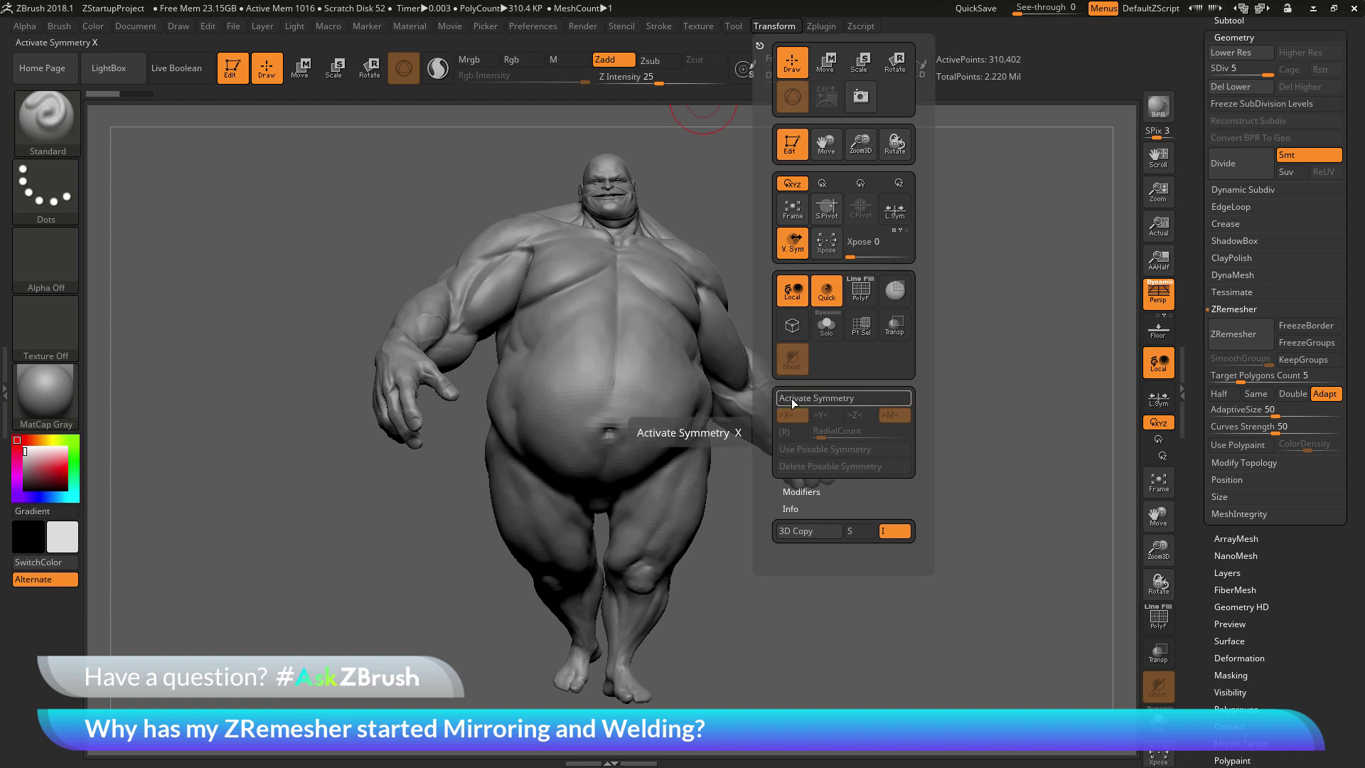
pyautogui.click(832, 400)
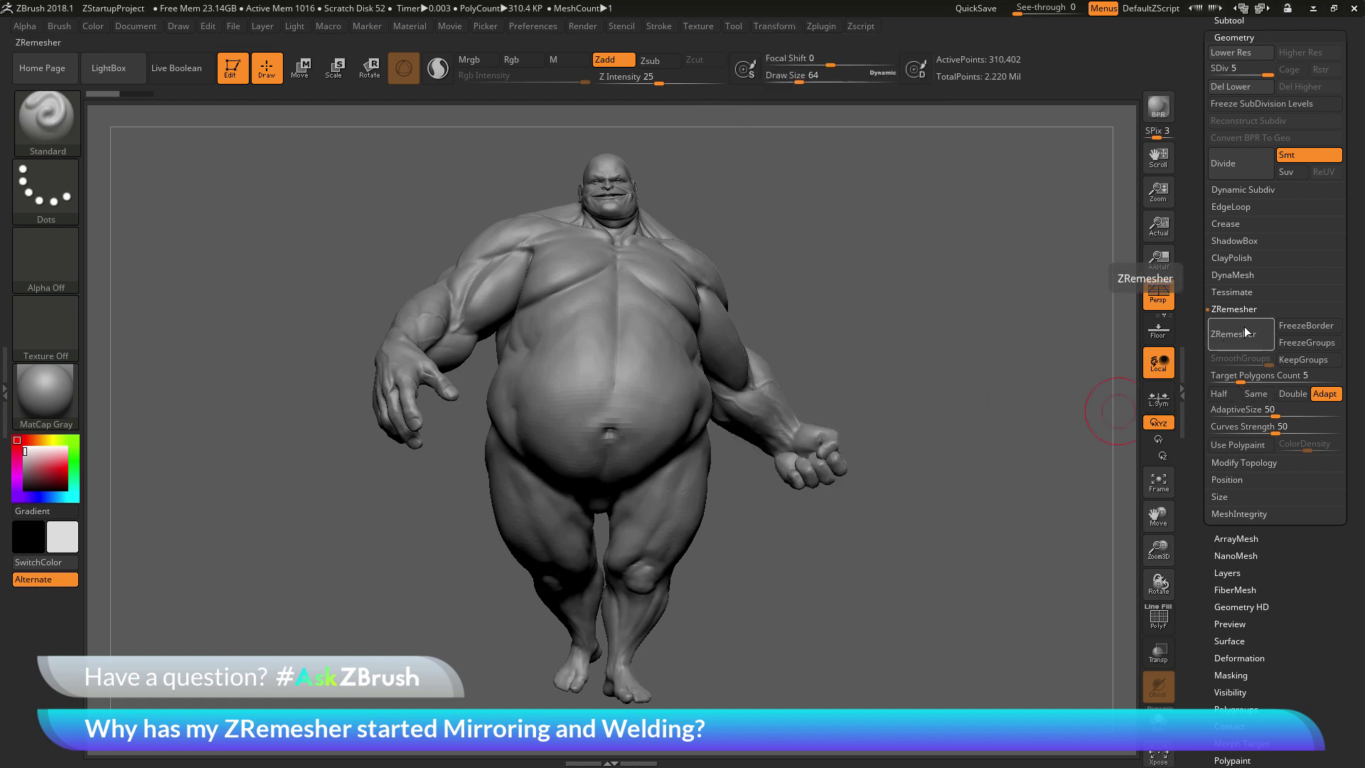
# ZRemesh without symmetry, inspect the 9,984-point wireframe, then revert to the SDiv 5 sculpt
pyautogui.click(1244, 327)
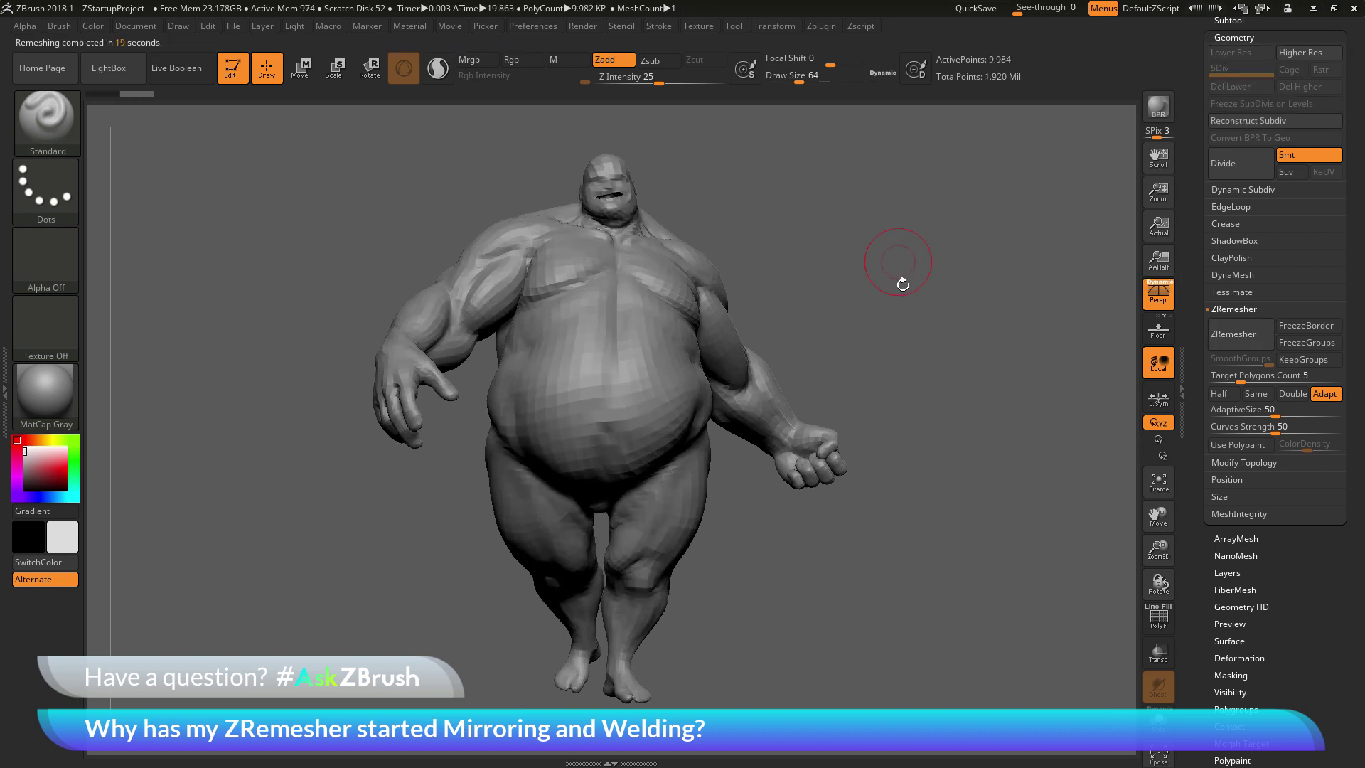
pyautogui.moveTo(962, 336); pyautogui.dragTo(1005, 457)
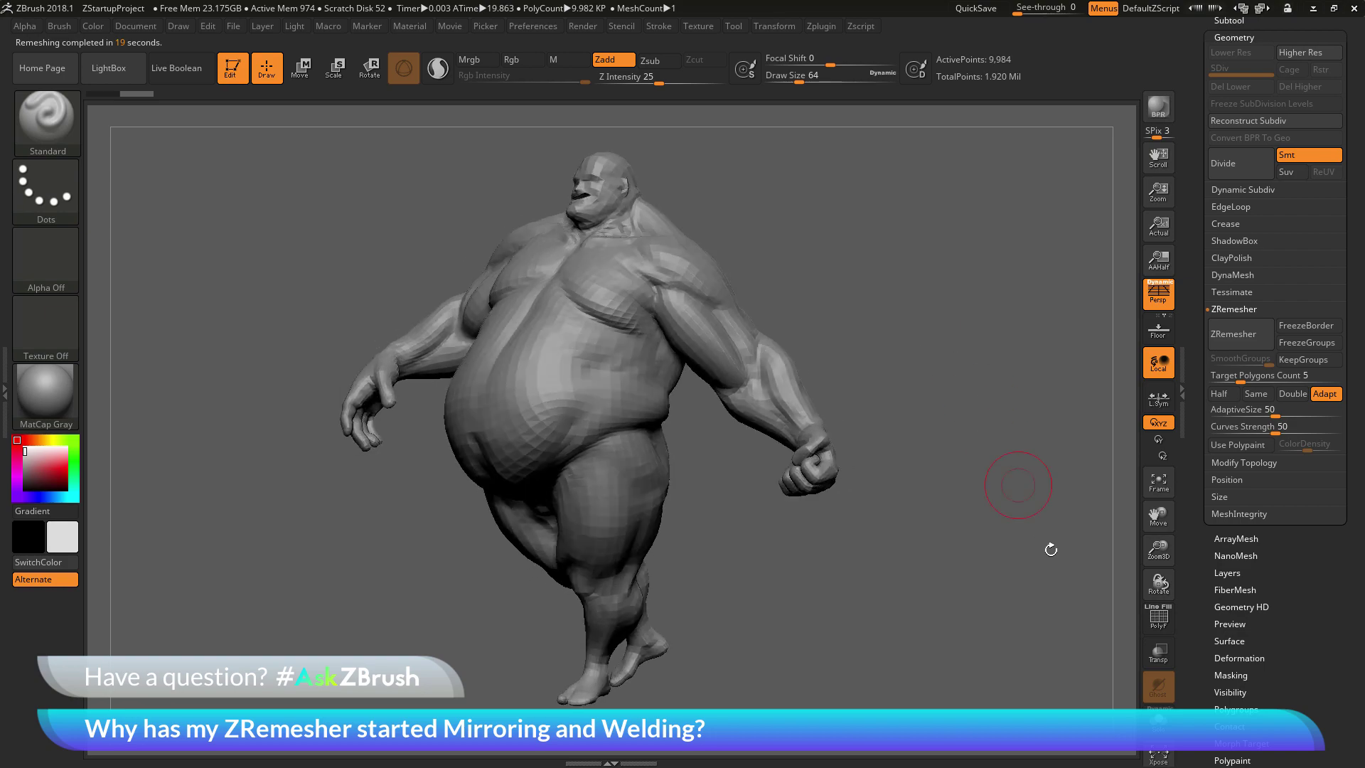
pyautogui.click(1159, 626)
pyautogui.moveTo(1048, 509); pyautogui.dragTo(979, 529)
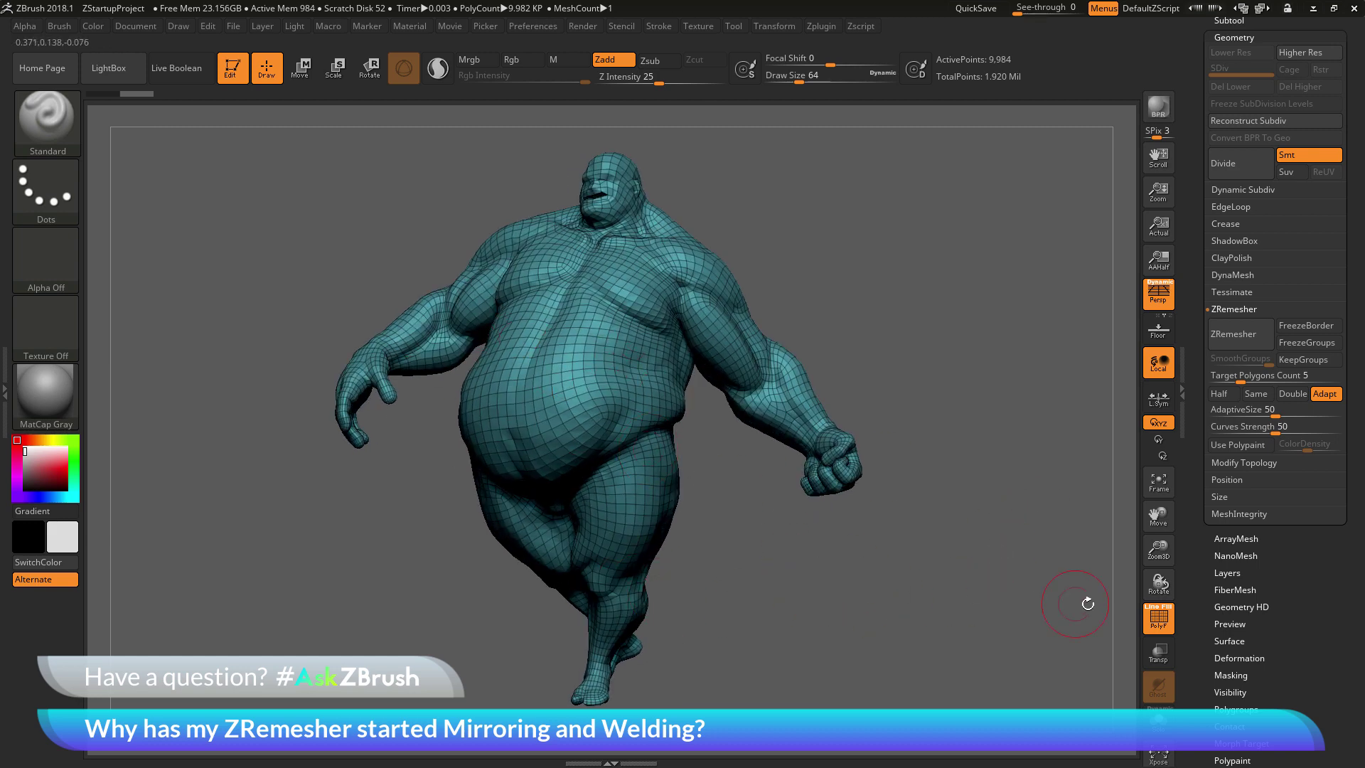
pyautogui.click(1156, 618)
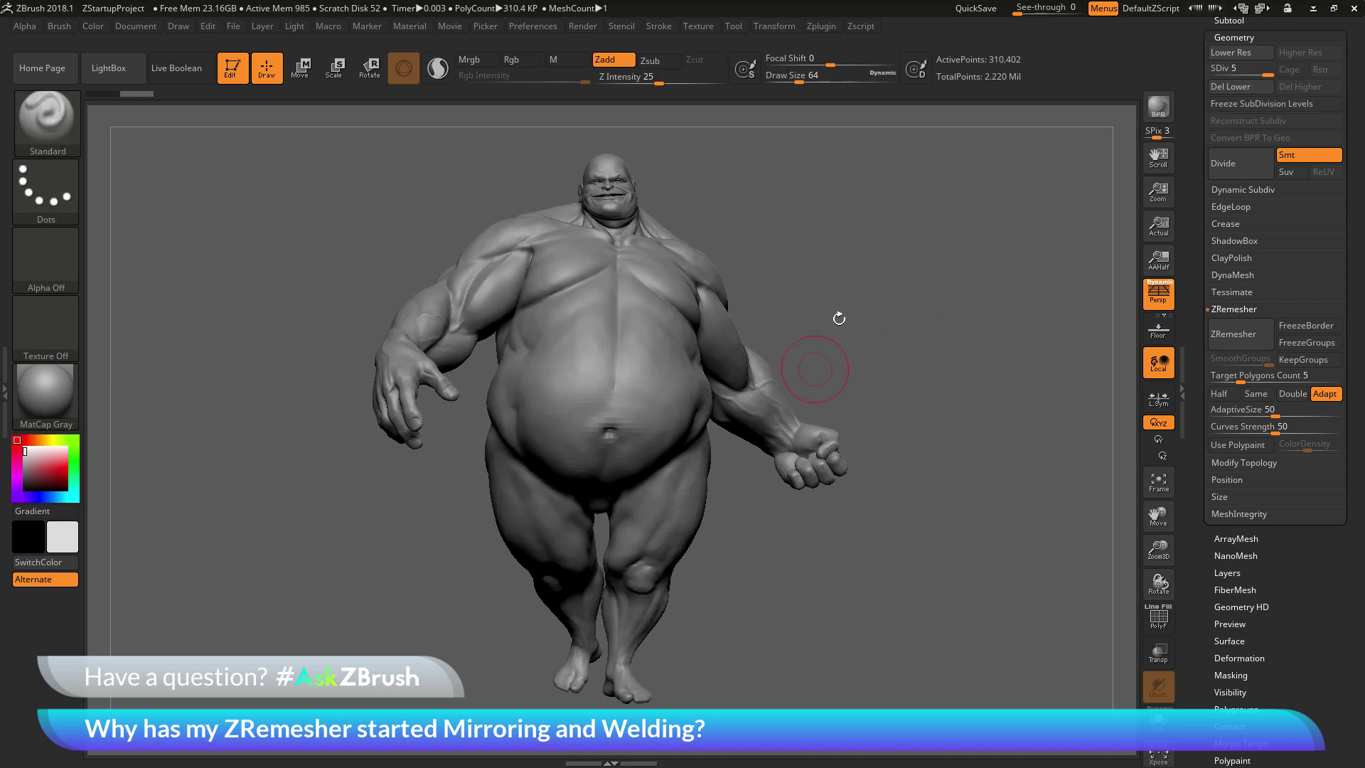
# Rerun ZRemesher with symmetry on and orbit the mirrored 15,347-point result
pyautogui.click(1230, 333)
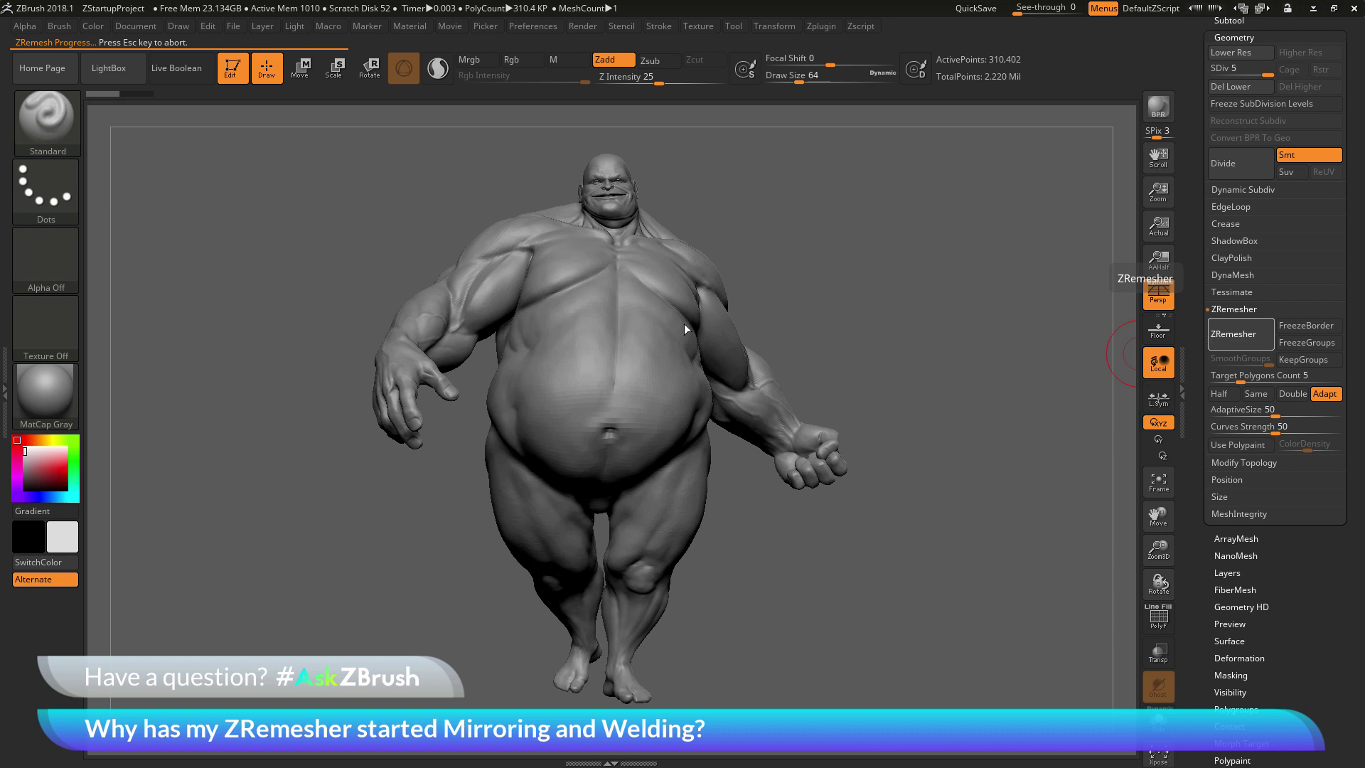
pyautogui.moveTo(958, 335); pyautogui.dragTo(863, 165)
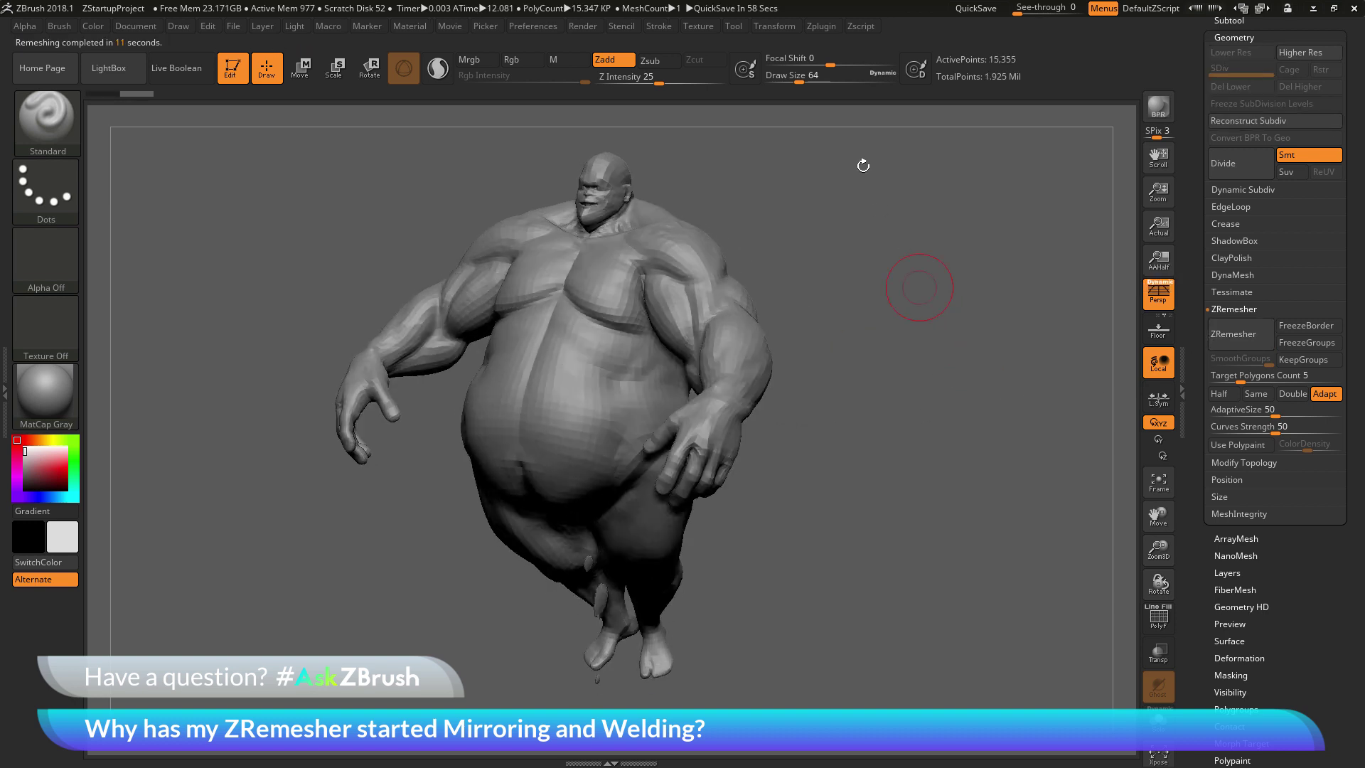
pyautogui.click(771, 25)
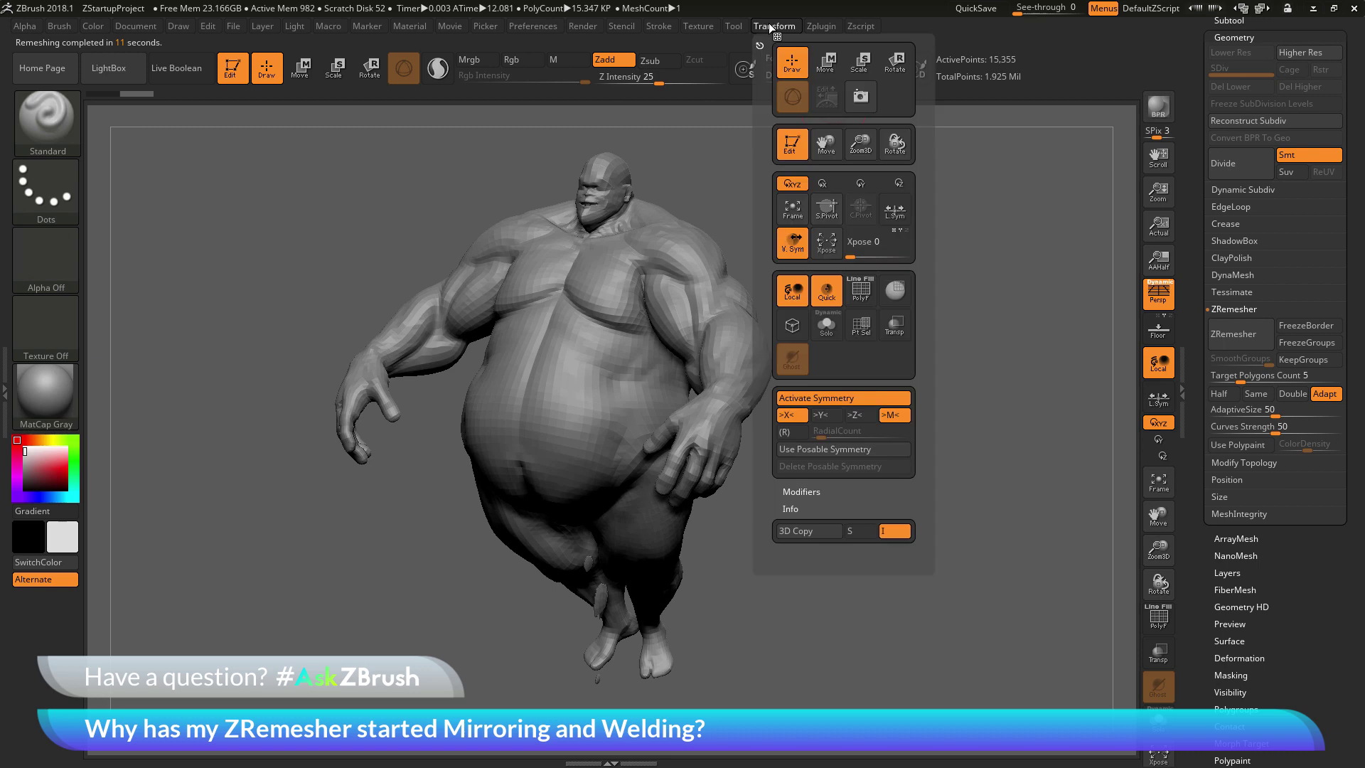
# Disable symmetry, undo the mirrored remesh, and ZRemesh the 310,402-point sculpt again
pyautogui.click(824, 398)
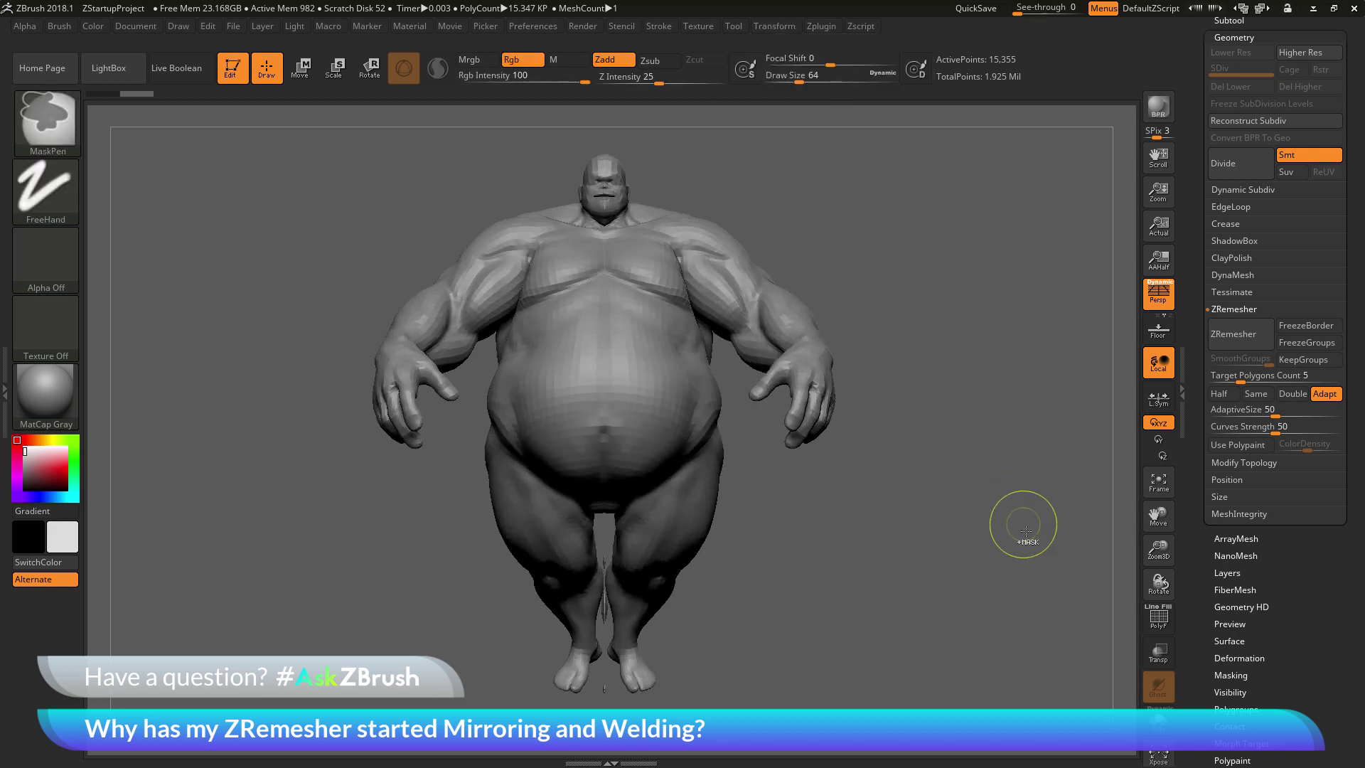
pyautogui.hotkey('ctrl', 'z')
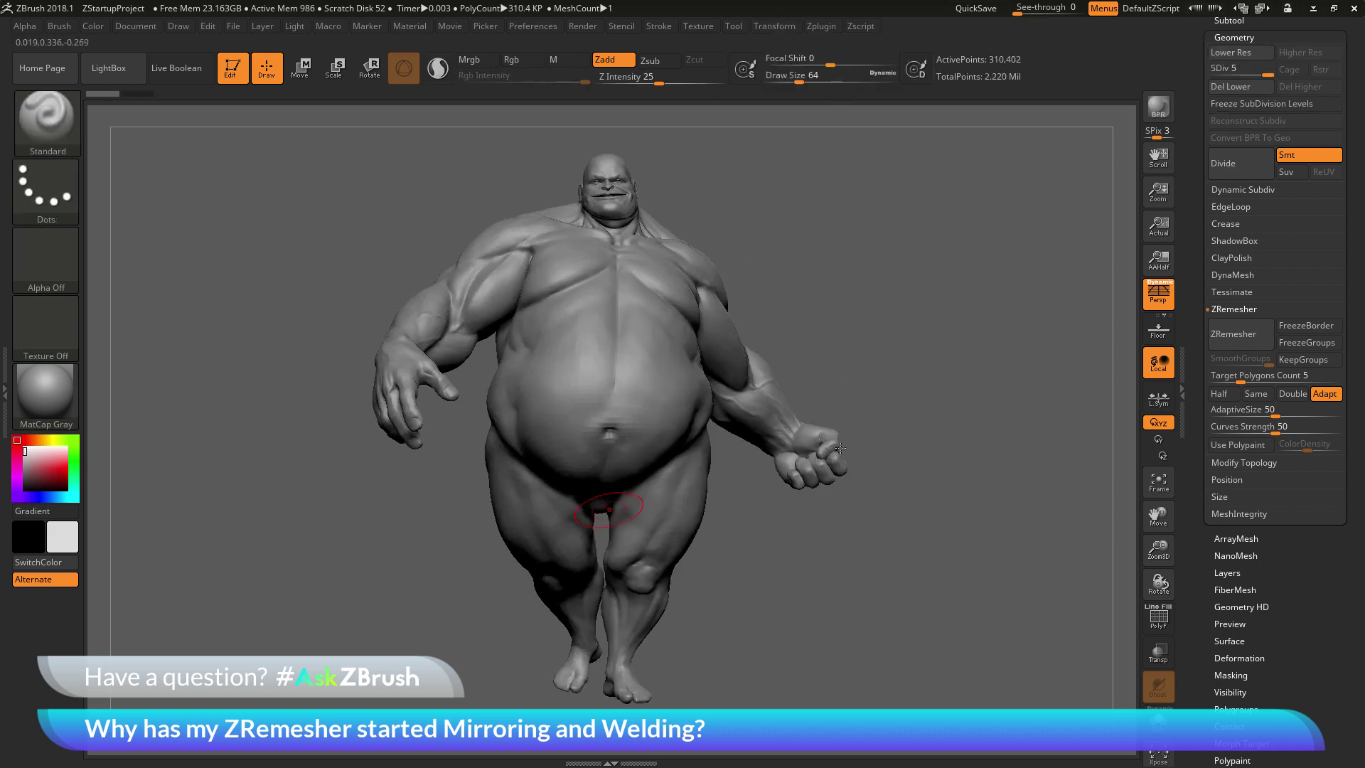
pyautogui.click(1243, 331)
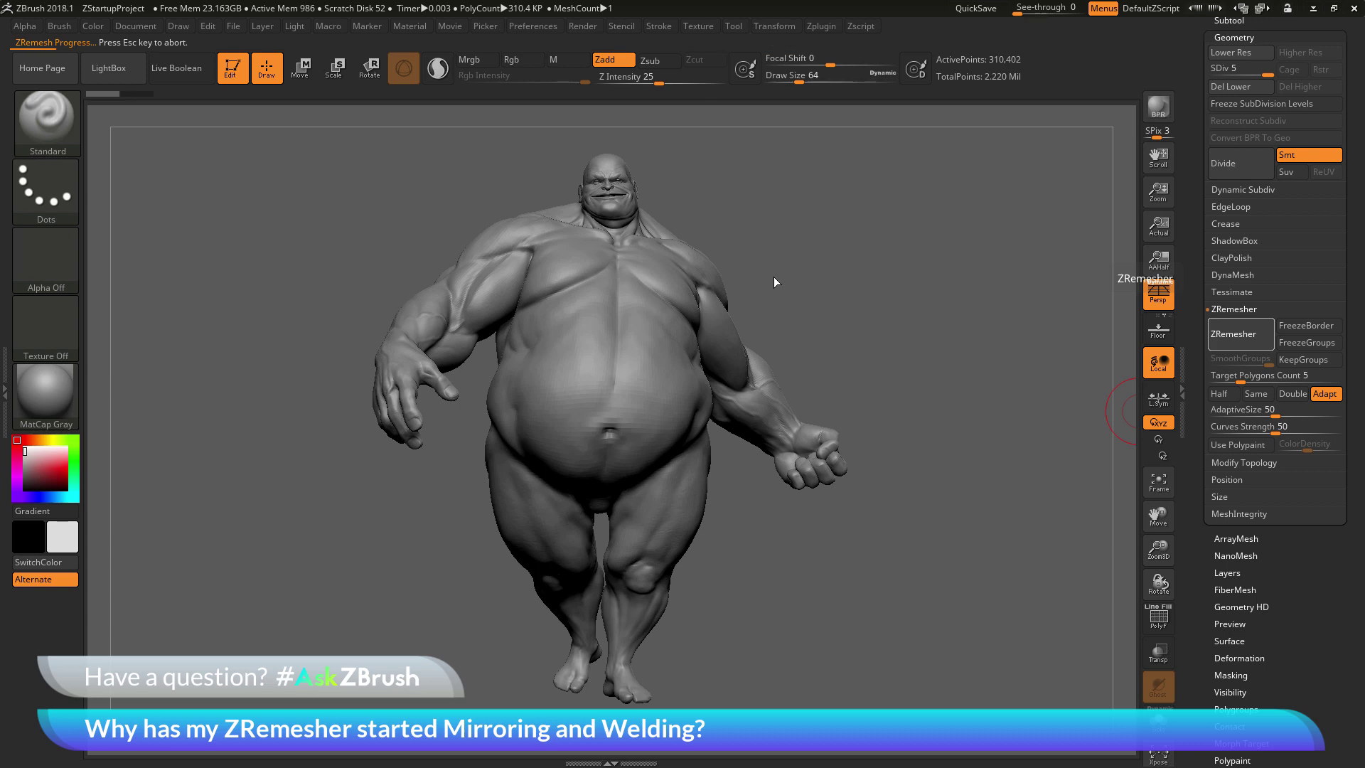